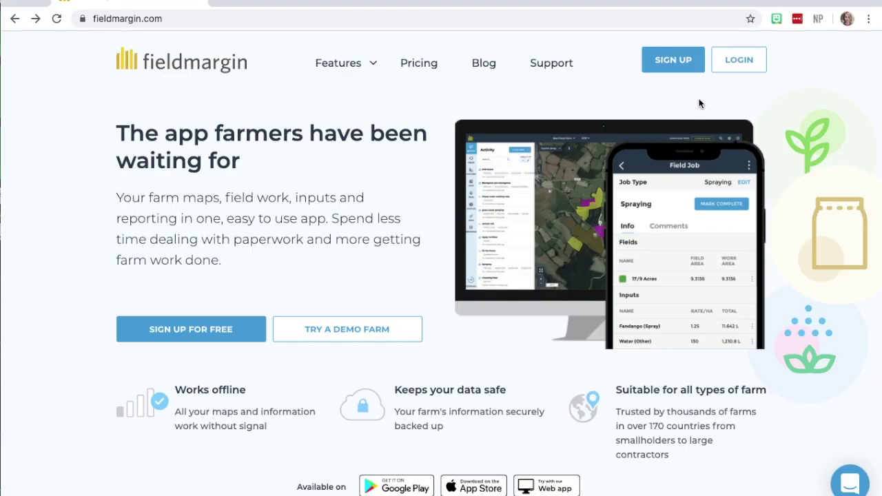
- Sign in to the fieldmargin account with the login email and password
click(675, 62)
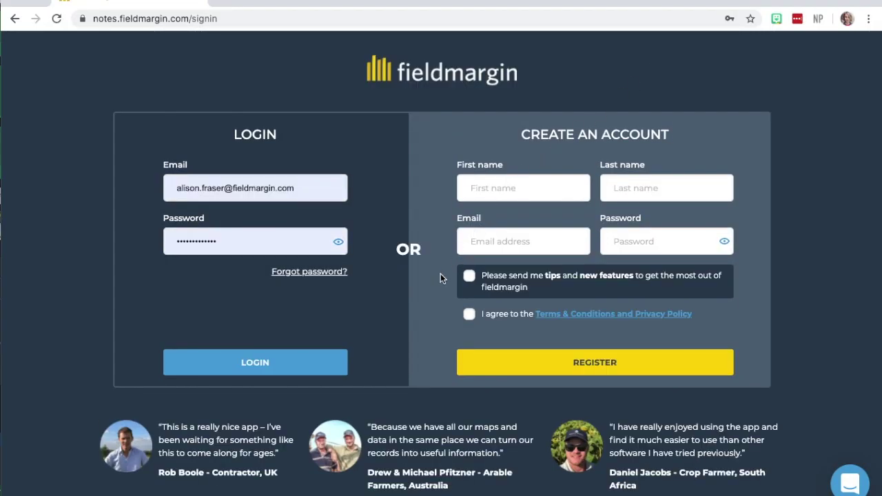
click(269, 373)
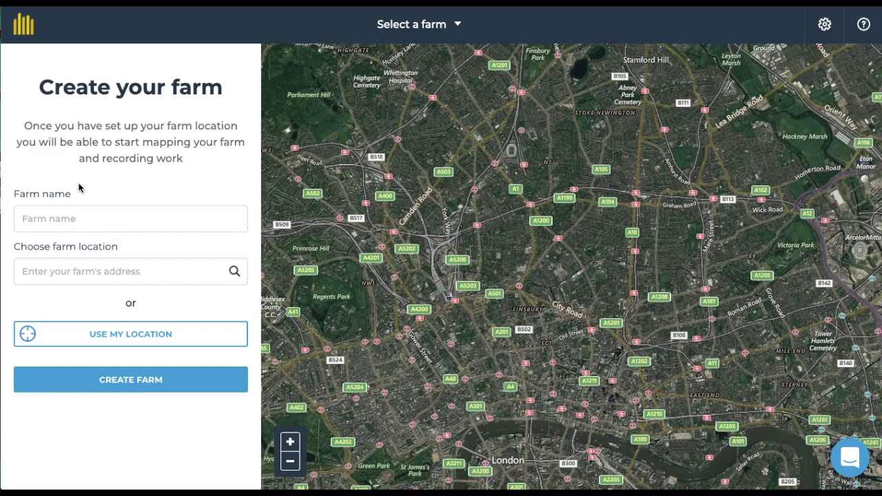
- Name the farm 'Alis Farm' and search for Binton as its location
click(69, 218)
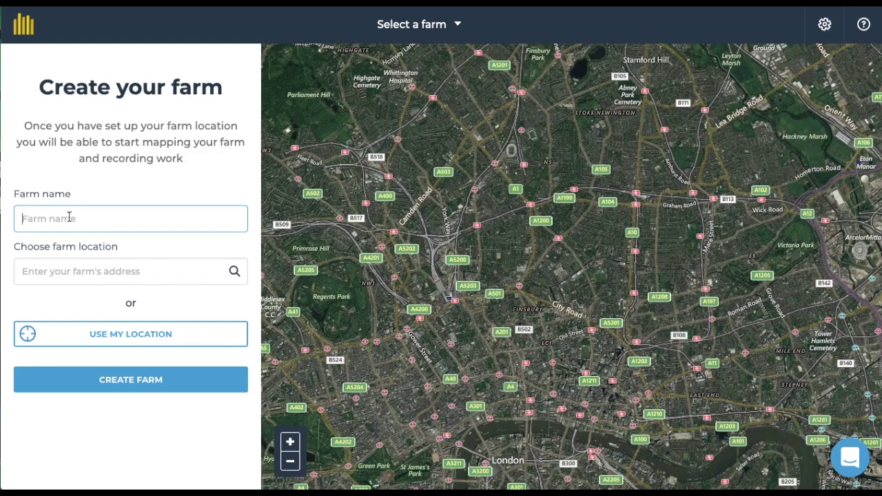
text(Alis Farm)
click(61, 270)
text(Binton)
click(234, 272)
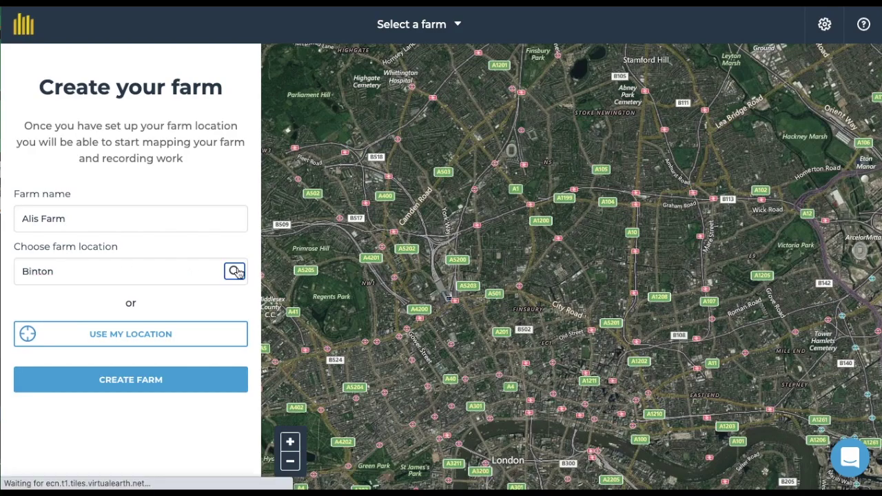
- Move the farm pin south onto the fields near Binton and create the farm
scroll(600, 329, down, 2)
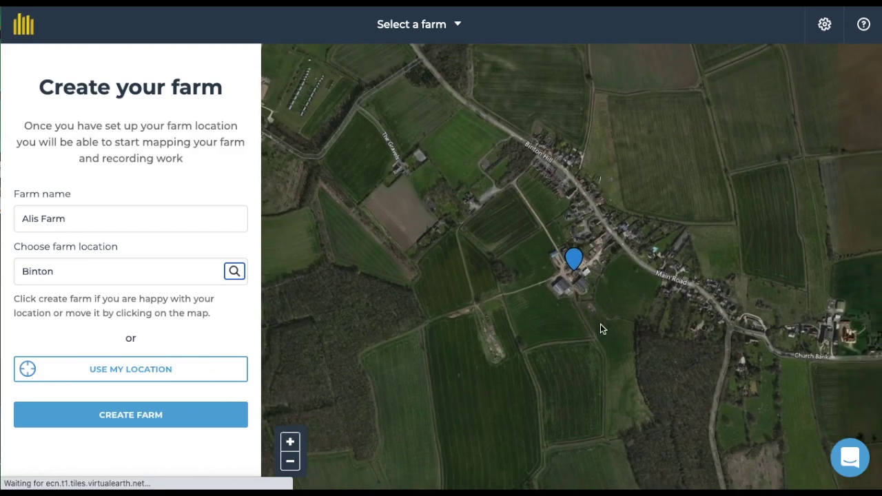
scroll(601, 324, down, 1)
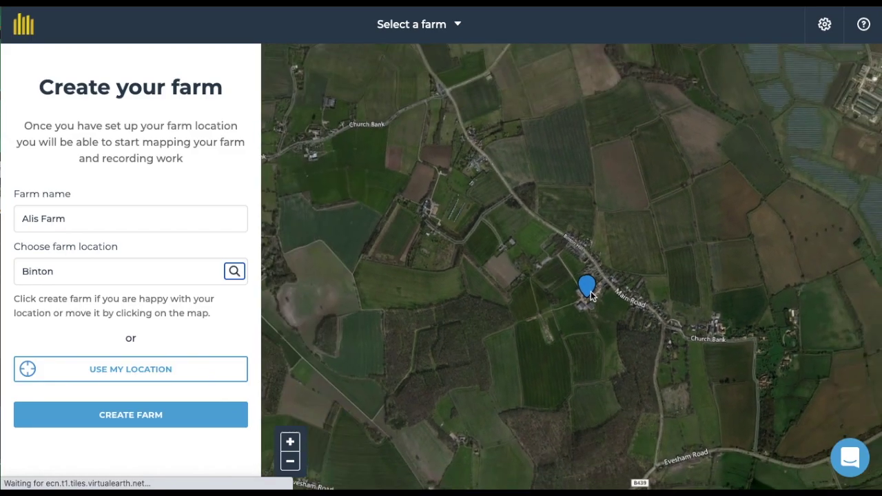
drag(590, 293, 463, 259)
drag(552, 281, 634, 329)
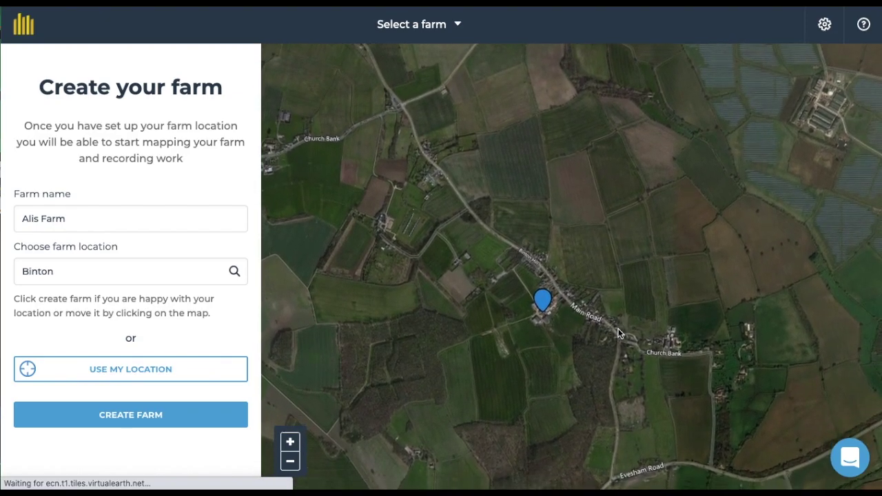
click(550, 366)
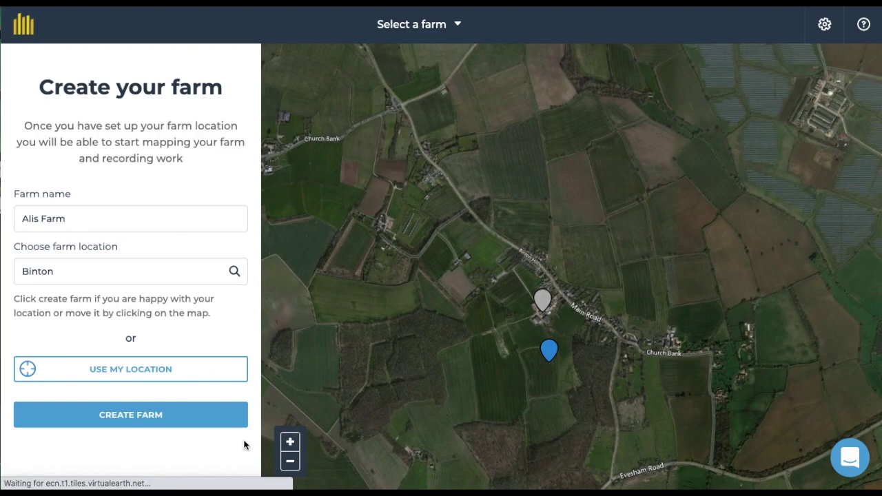
click(178, 422)
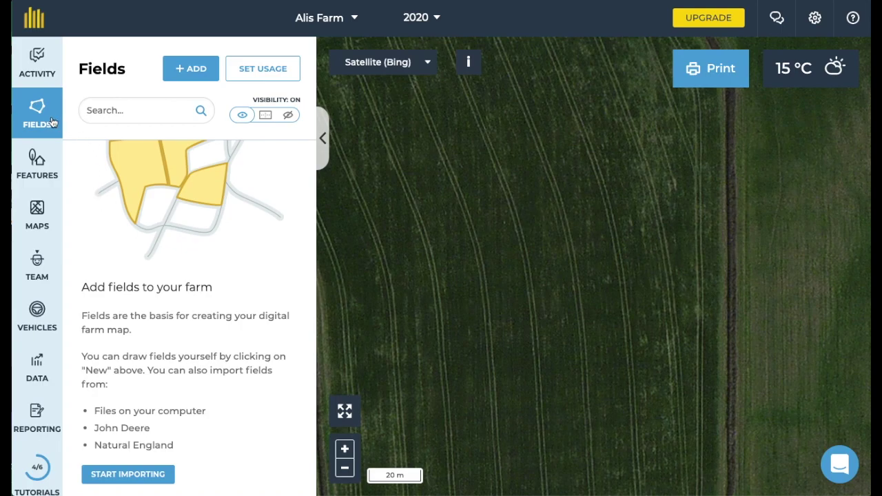
- Begin importing field boundaries and choose RPA as the source
click(113, 482)
scroll(166, 376, down, 1)
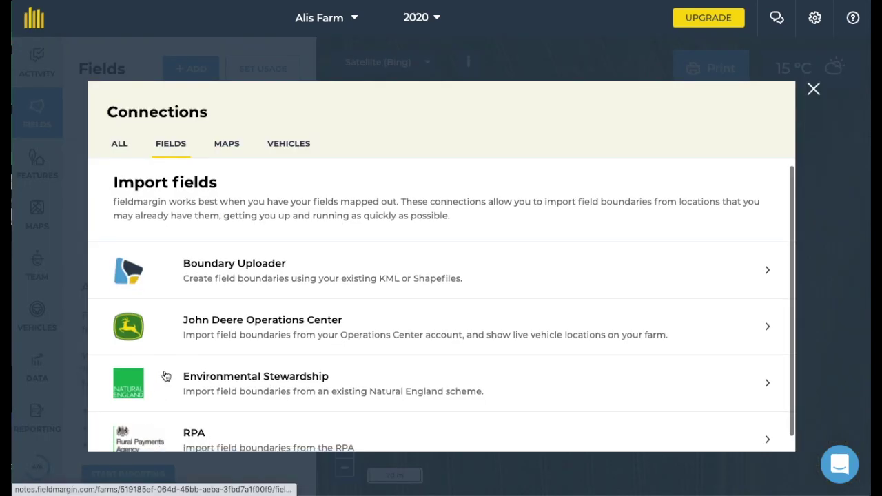
scroll(166, 376, down, 1)
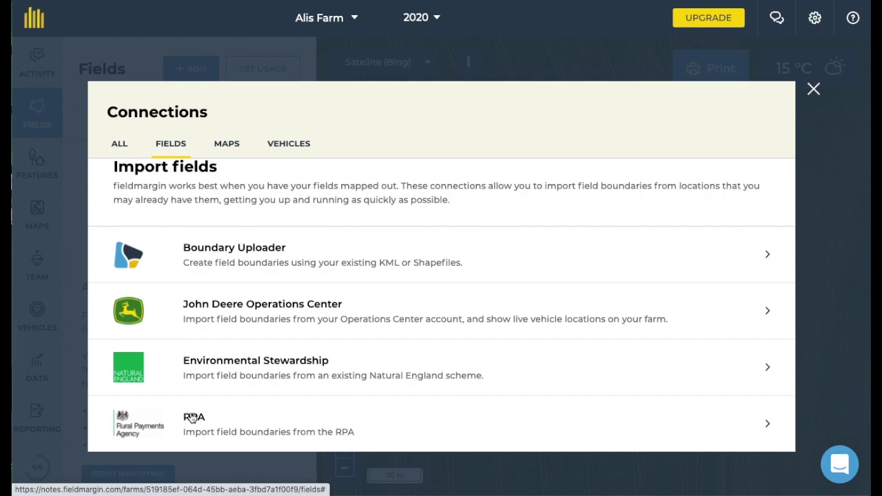
click(193, 419)
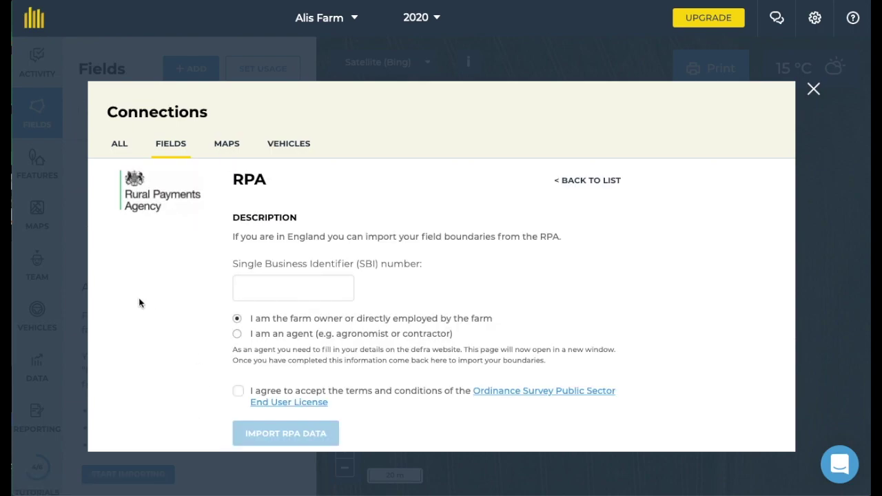
- Paste the farm's SBI number, accept the Ordnance Survey terms and import the RPA data
click(244, 287)
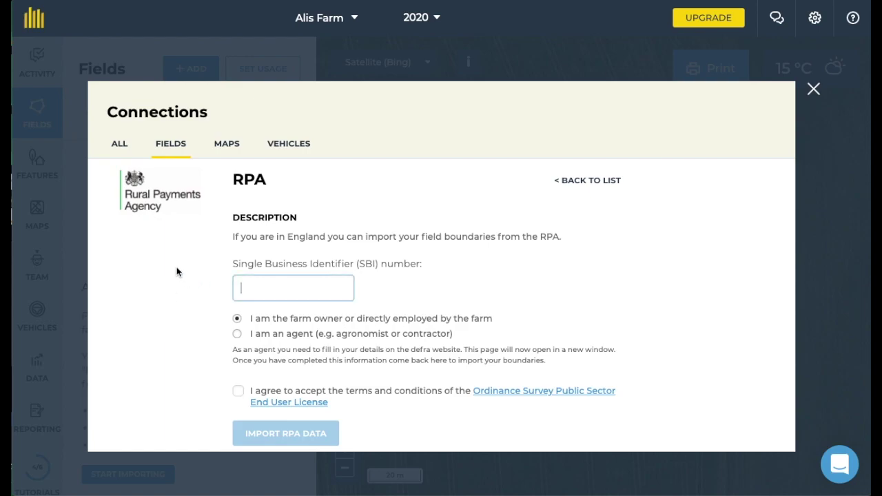
text(106599008)
click(239, 392)
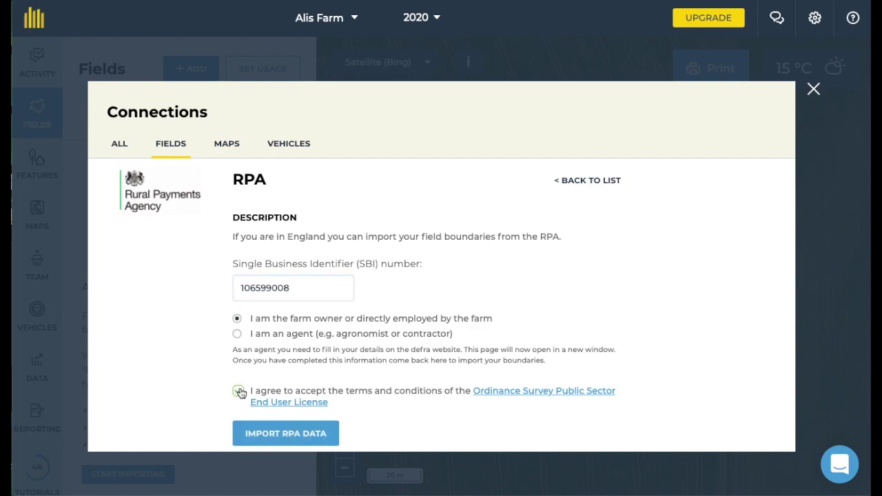
click(263, 435)
scroll(214, 407, down, 3)
- Create the 20 imported RPA fields on the farm and return to the Fields list
scroll(214, 406, down, 4)
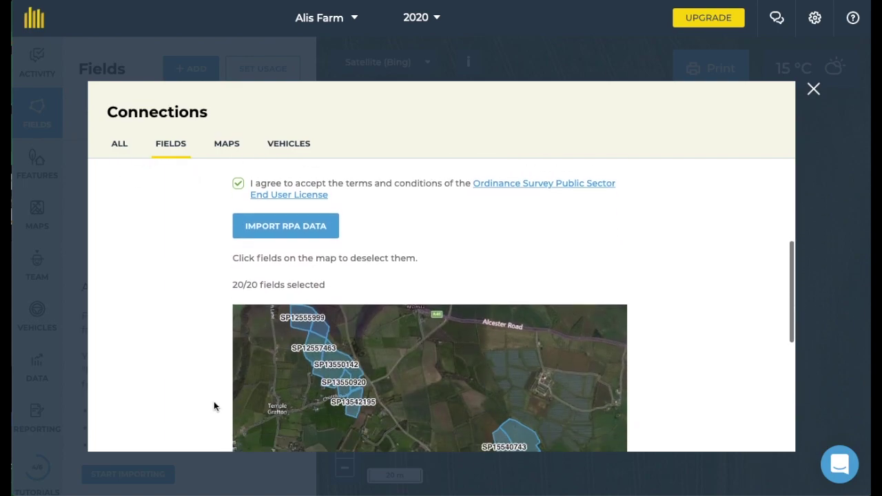
scroll(213, 407, down, 3)
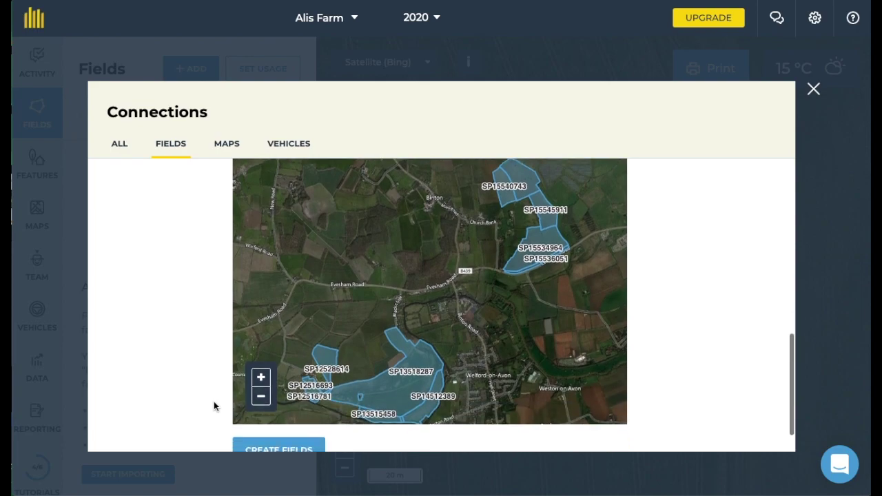
click(269, 413)
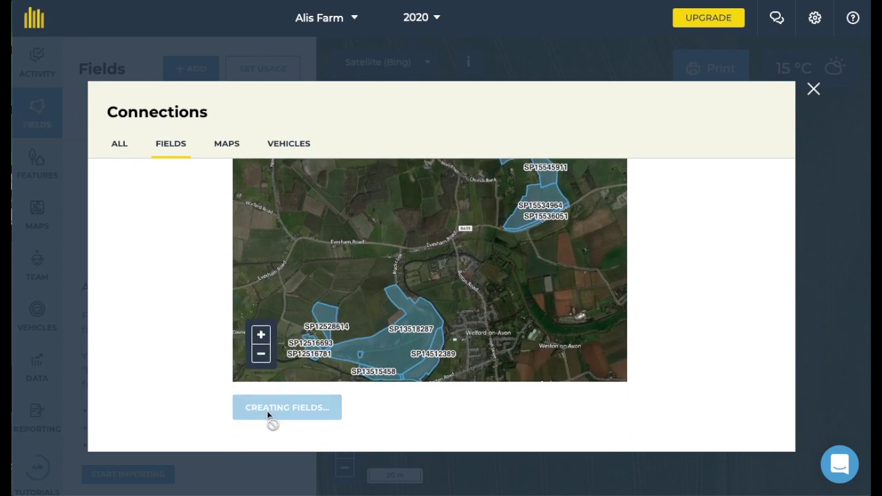
scroll(486, 304, down, 3)
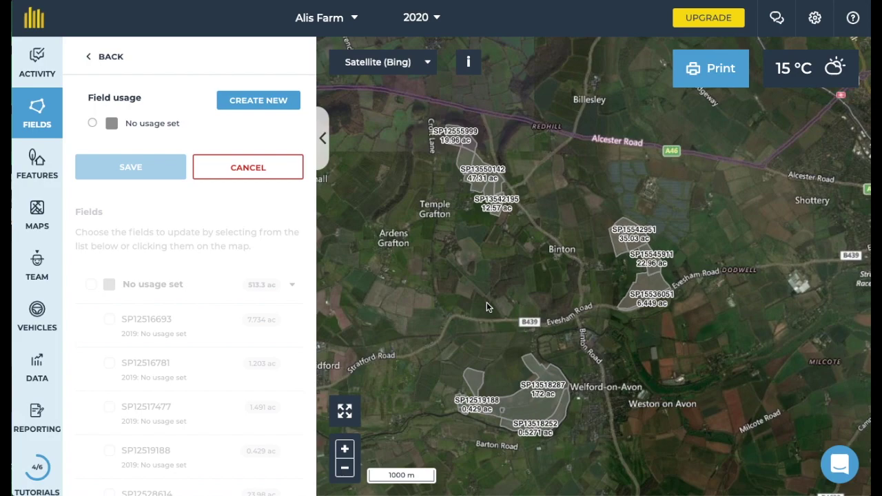
click(30, 119)
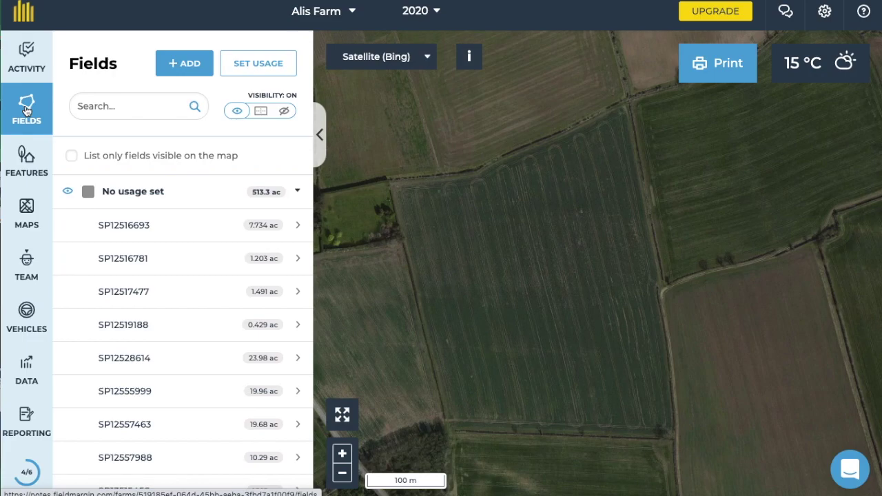
- Start a hand-drawn new field named 'Sayfield'
click(179, 64)
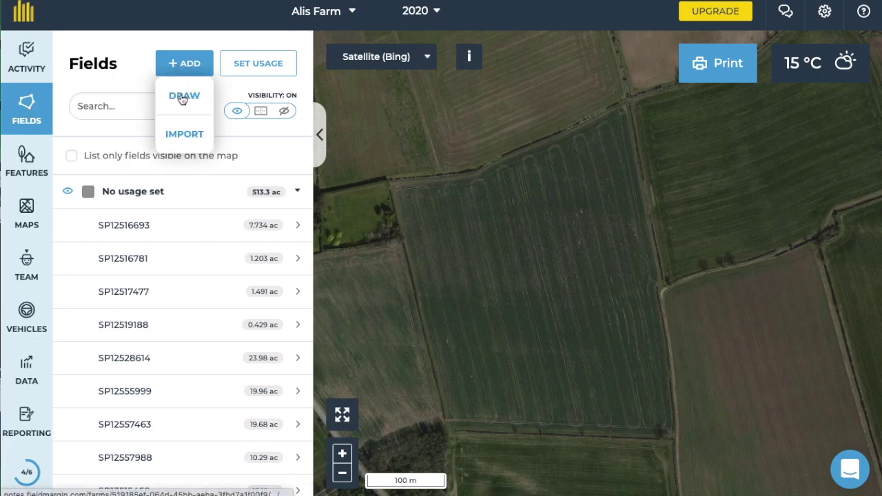
click(182, 96)
click(160, 115)
text(Sayfield)
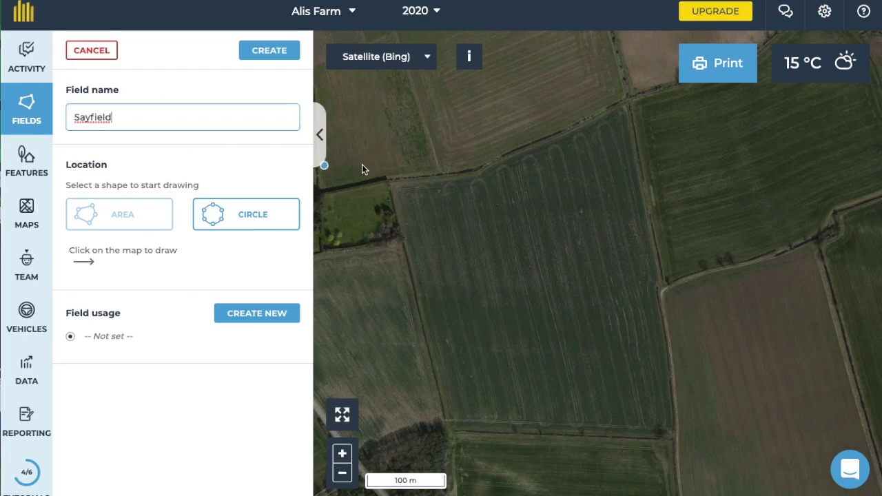
- Outline Sayfield's roughly 26.8-acre six-corner boundary and adjust two corners to the hedges
click(392, 187)
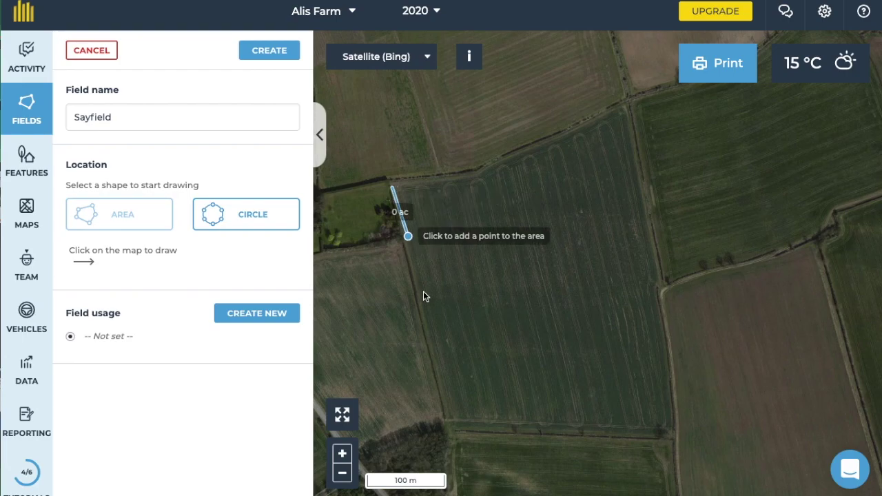
click(447, 420)
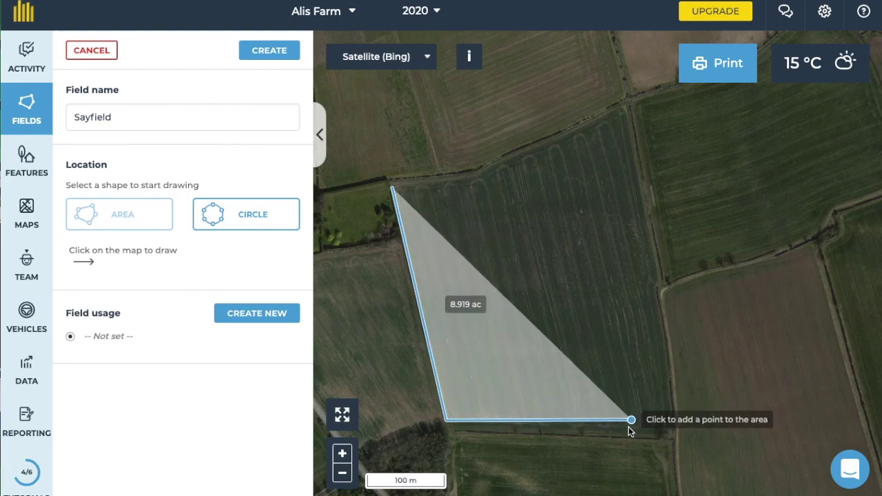
click(672, 430)
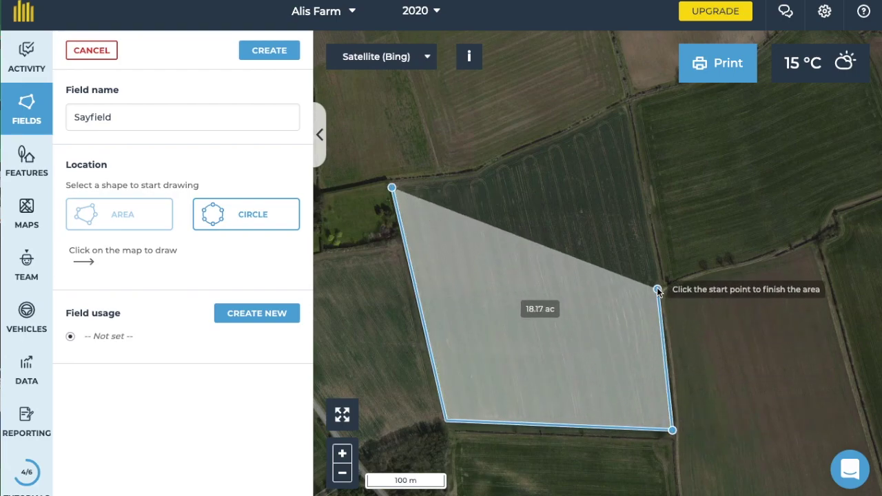
click(658, 288)
click(622, 105)
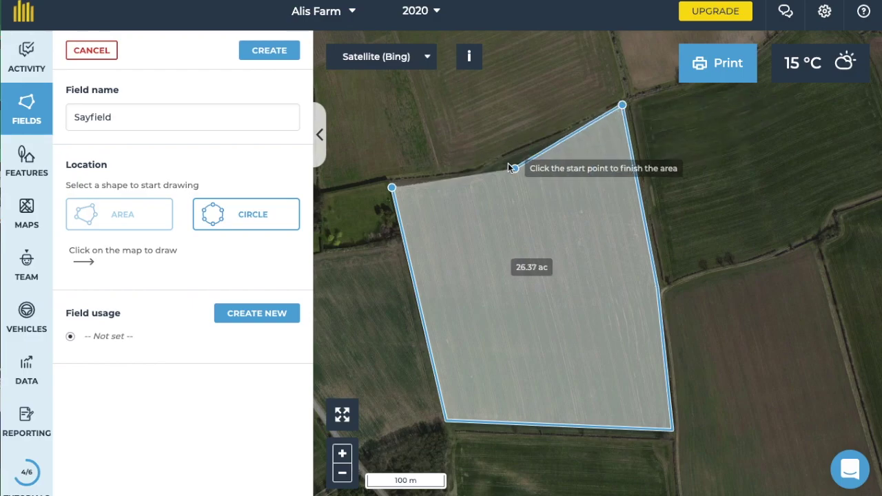
click(476, 177)
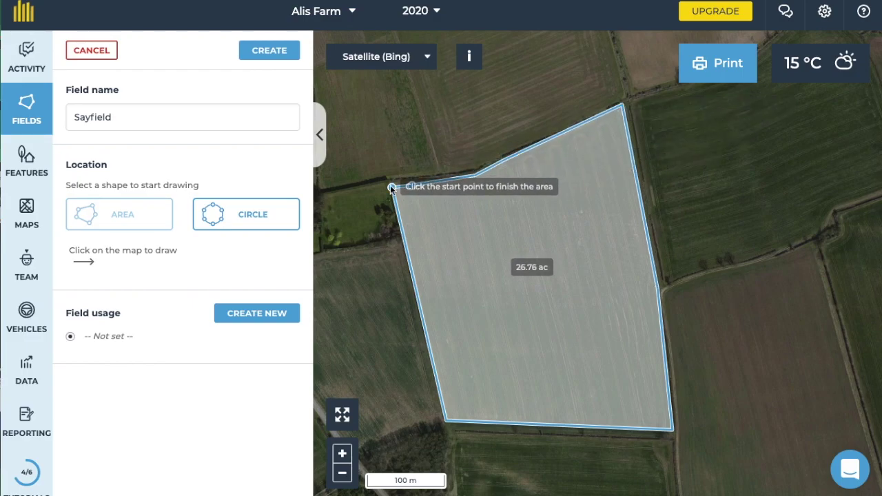
click(392, 187)
drag(412, 186, 391, 181)
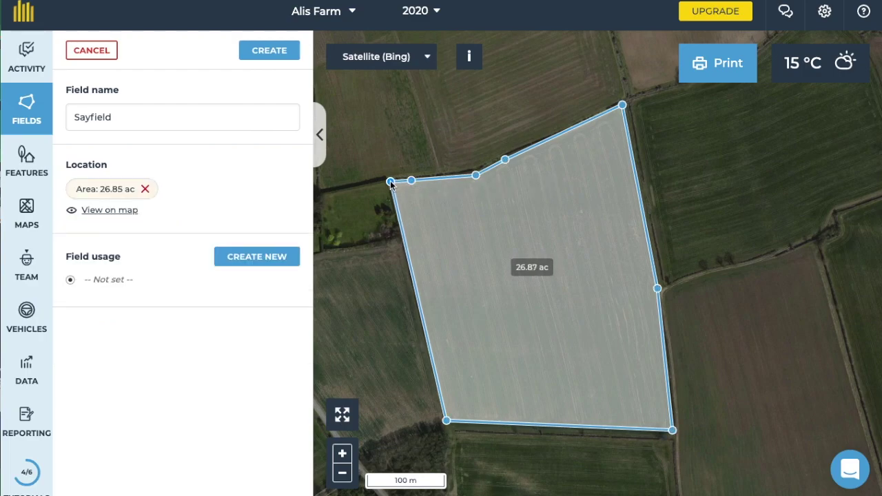
drag(672, 430, 672, 428)
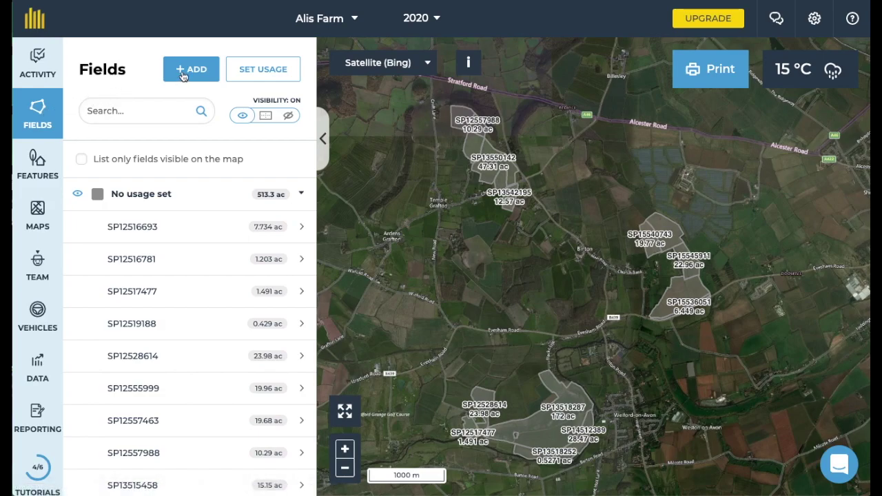
- Create a new red crop usage named 'Wheat'
click(273, 66)
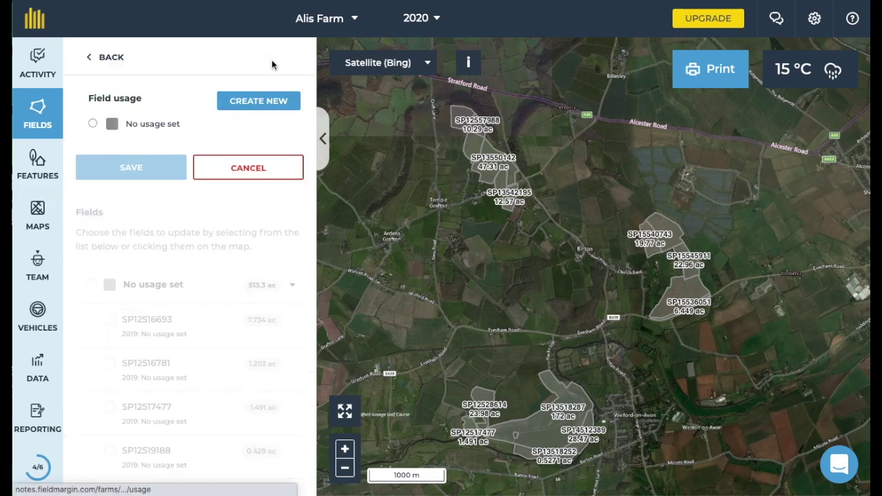
click(239, 105)
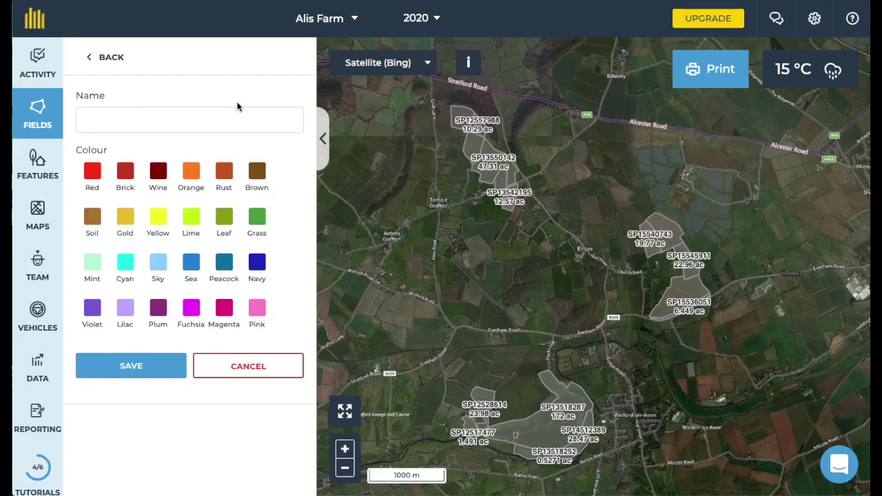
click(93, 174)
click(94, 122)
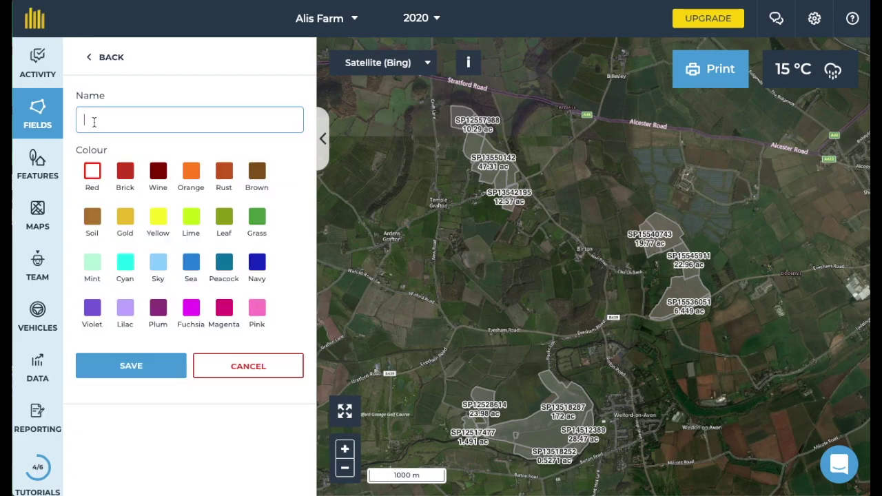
text(Wh)
click(153, 366)
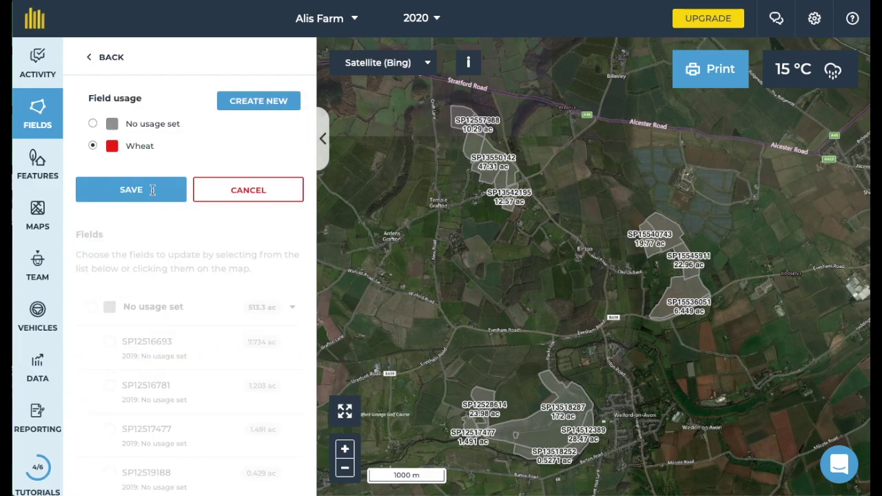
click(153, 193)
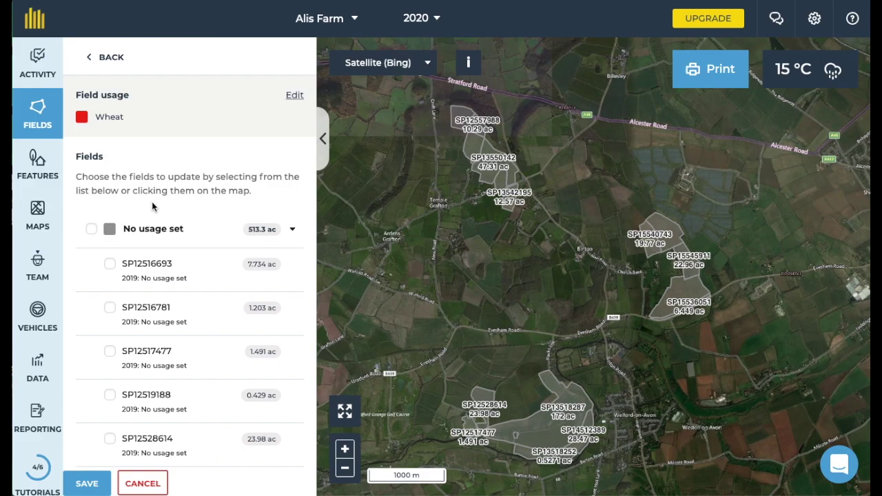
- Assign Wheat to fields SP12528614, SP13518287, SP15540743, SP12516781 and SP12516693
click(485, 392)
click(556, 394)
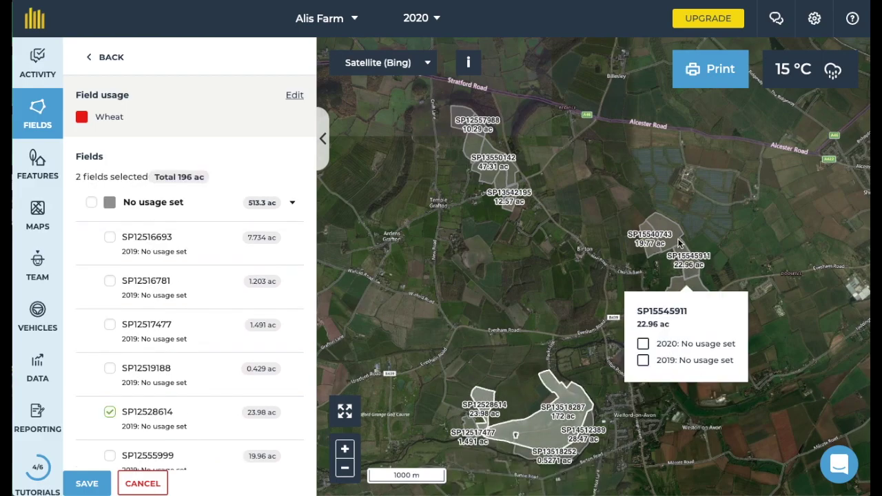
click(651, 238)
click(110, 281)
click(111, 238)
scroll(165, 337, down, 1)
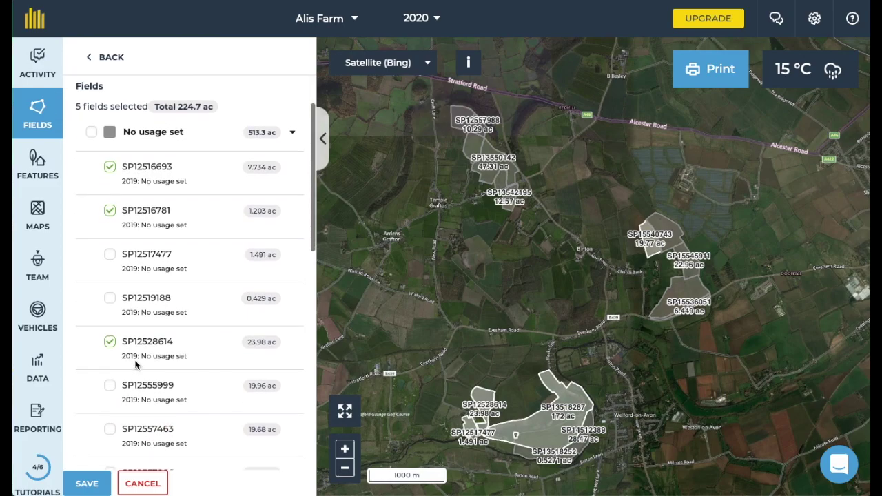
scroll(136, 365, up, 1)
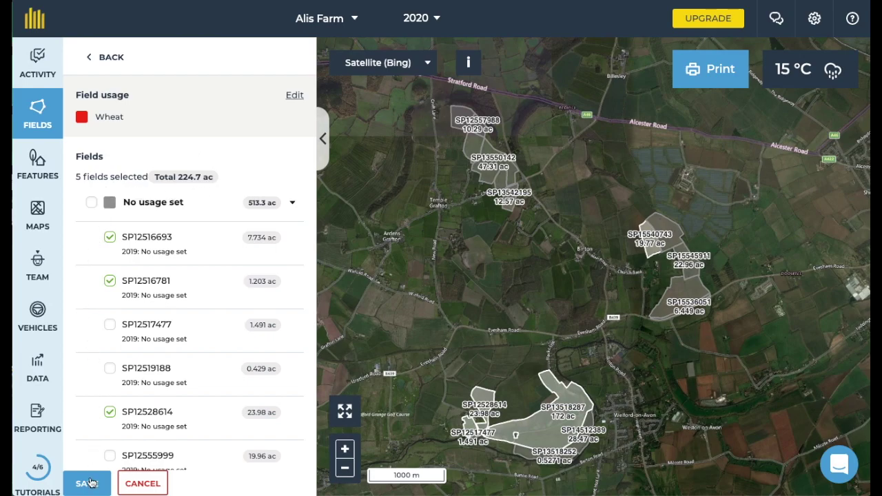
click(90, 483)
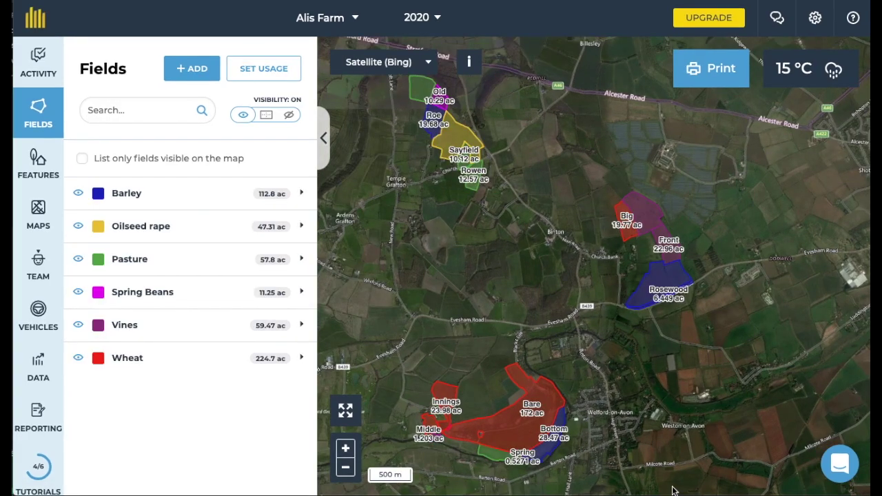
- Pan and zoom the map onto the northern fields around Top, Roe and Sayfield
drag(466, 330, 469, 381)
scroll(444, 247, up, 3)
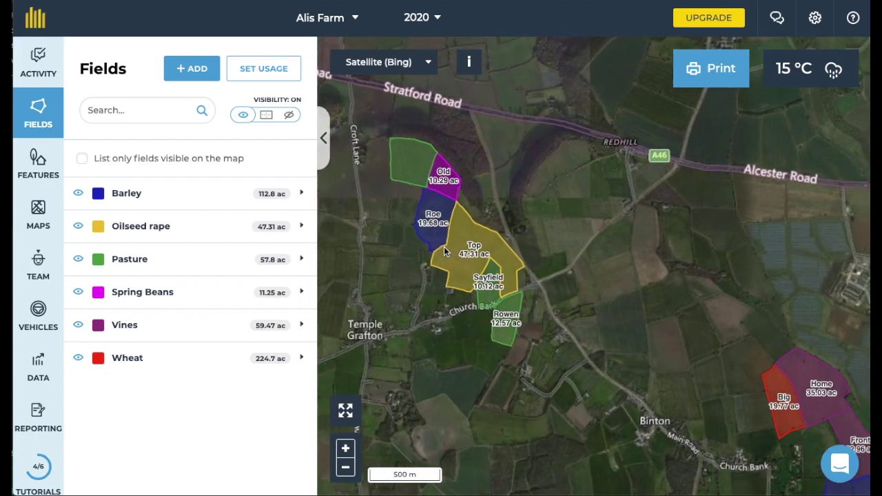
scroll(444, 246, up, 2)
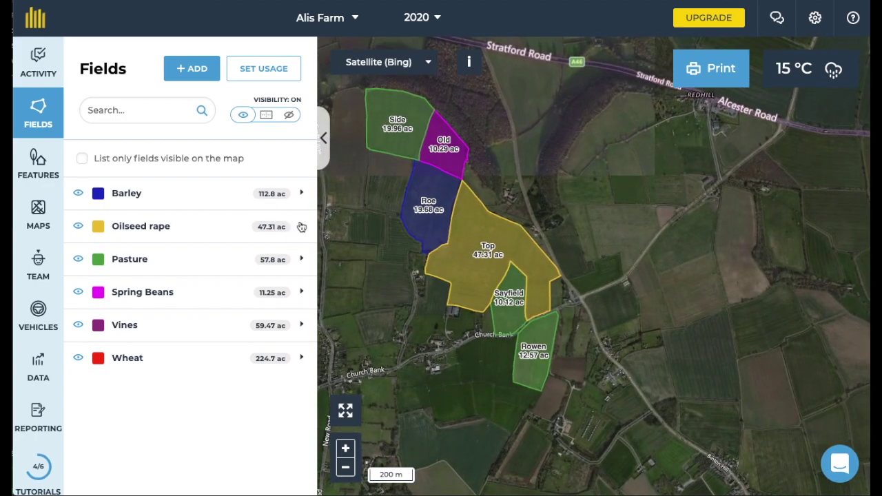
- Expand and collapse the Oilseed rape, Spring Beans and Wheat usage groups
click(301, 227)
click(301, 227)
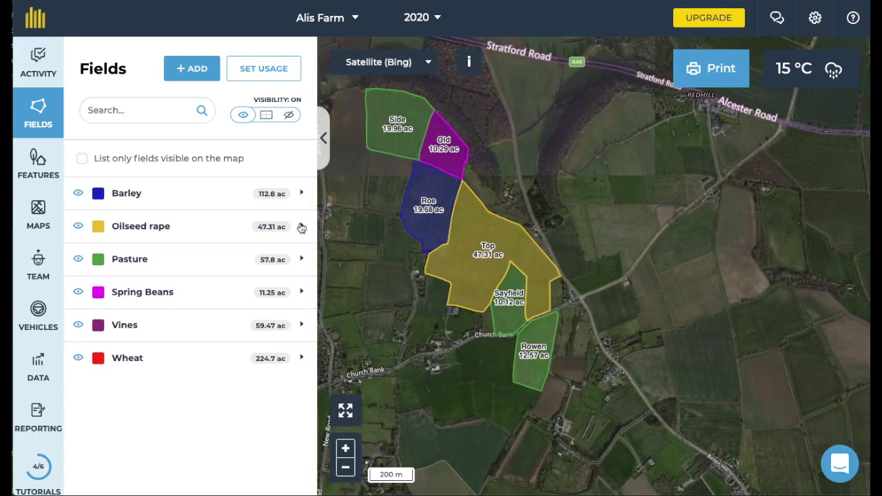
click(302, 293)
click(302, 293)
click(304, 359)
click(304, 358)
- Start a new line feature named 'Footpath'
click(38, 165)
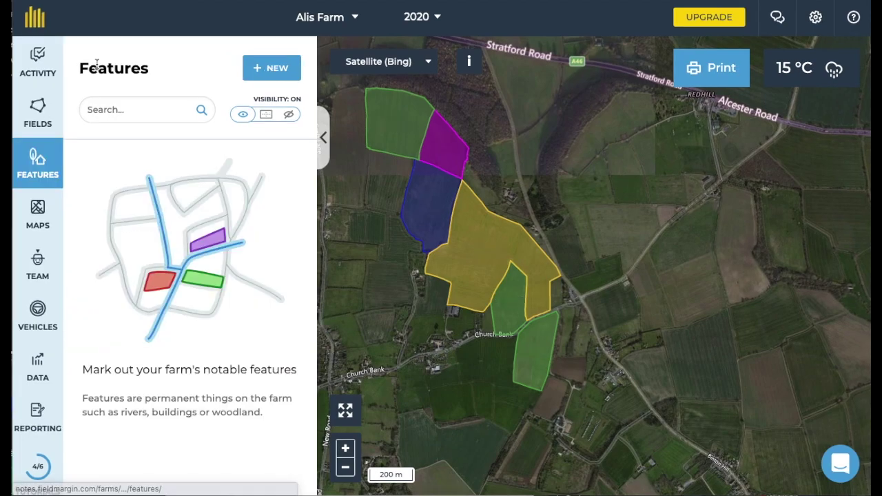
click(287, 67)
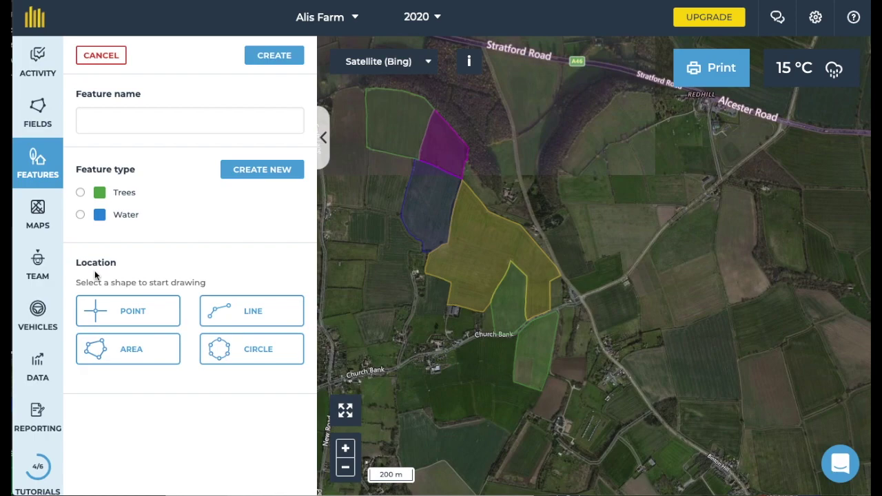
click(99, 120)
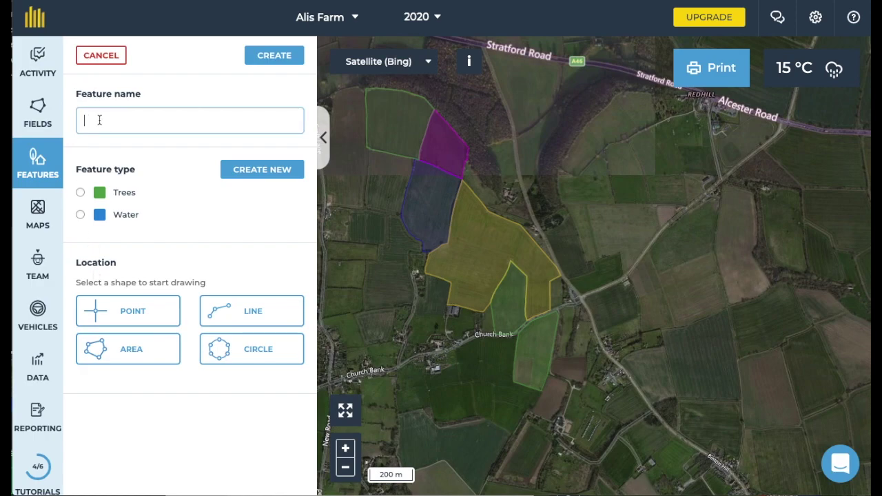
text(Footpath)
click(236, 314)
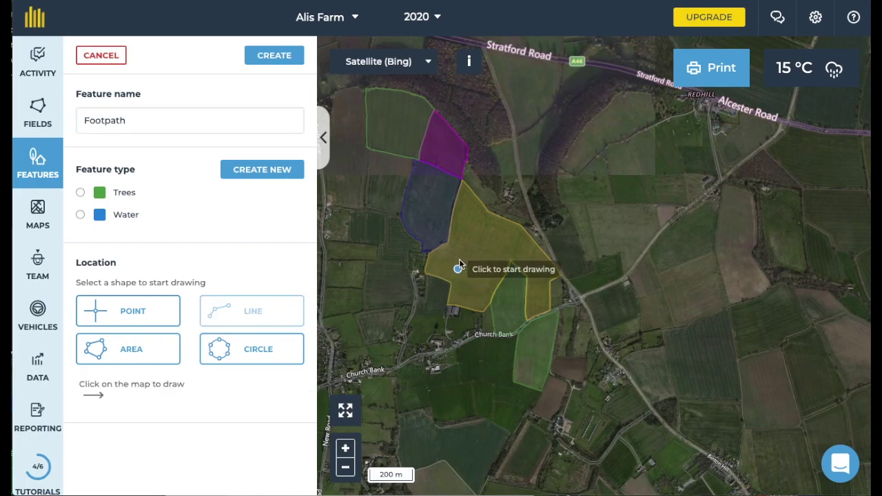
- Draw the 547 m footpath from the Old field's corner along Roe's edge westward
click(459, 181)
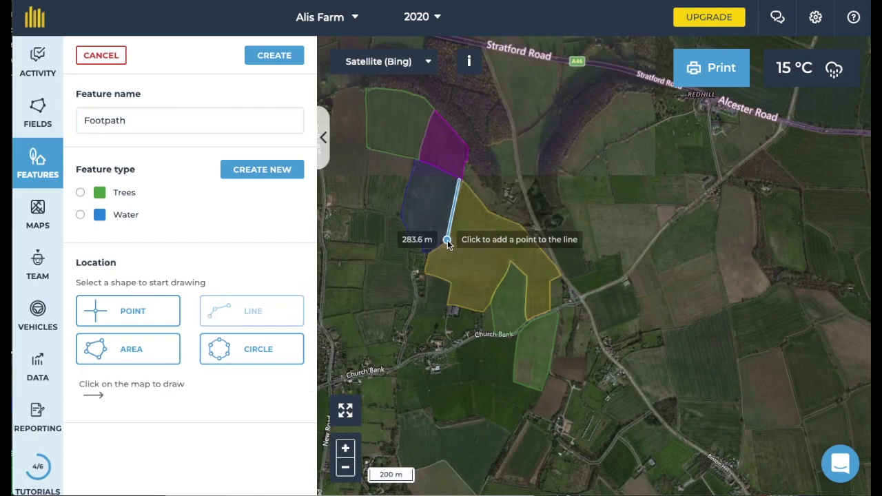
click(447, 244)
click(428, 255)
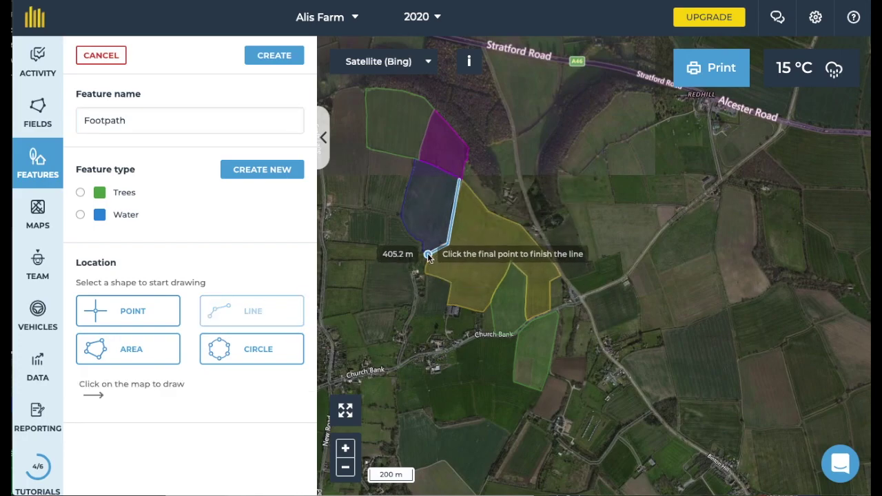
click(397, 253)
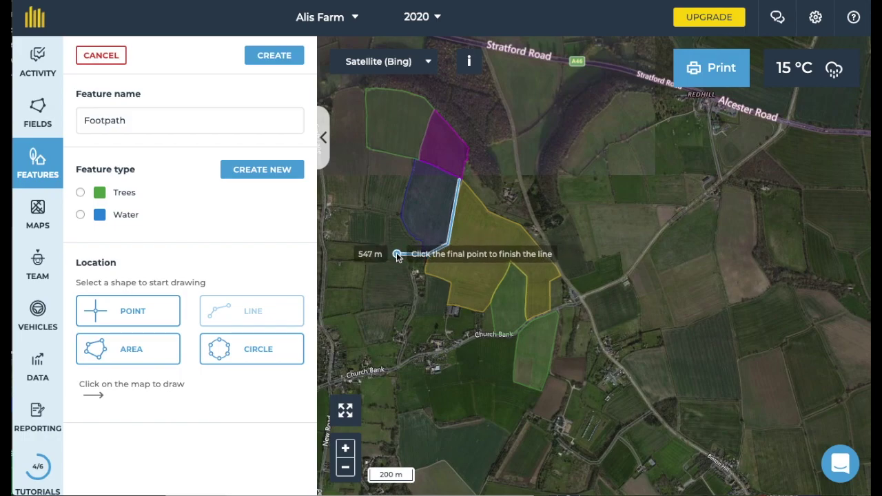
click(396, 253)
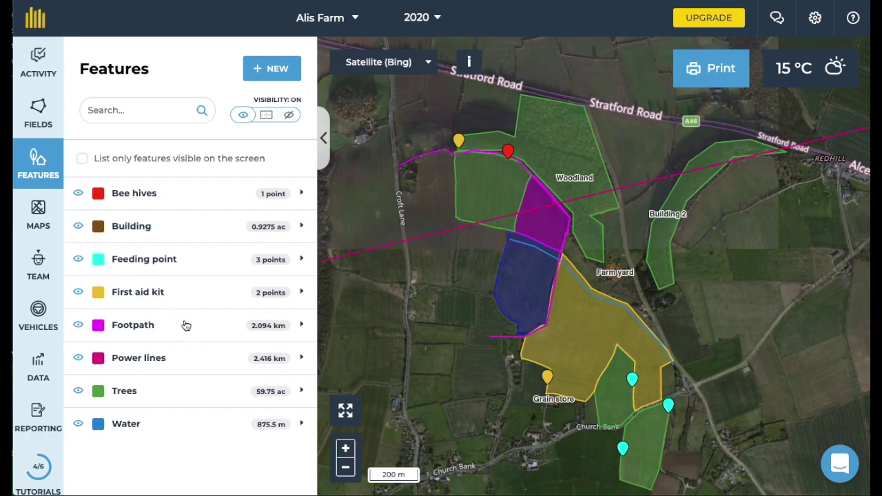
- Review the Footpath and Building feature groups, then pan to the southern Wheat fields
click(301, 325)
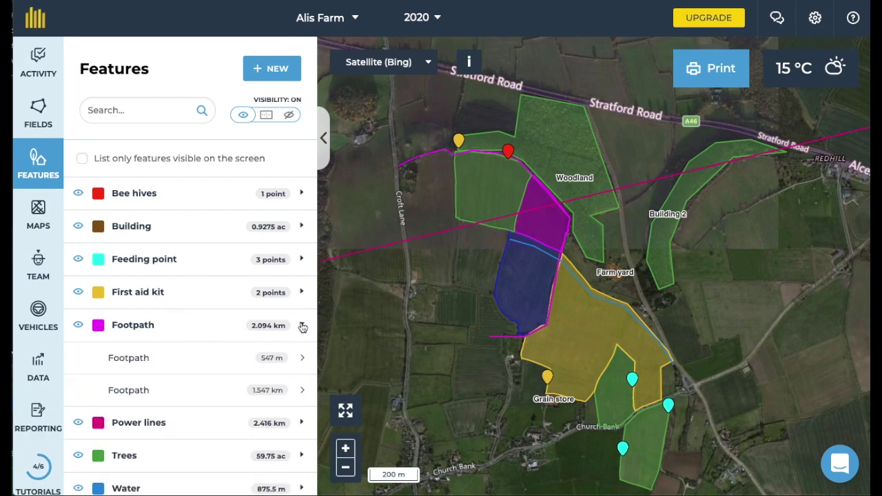
click(301, 325)
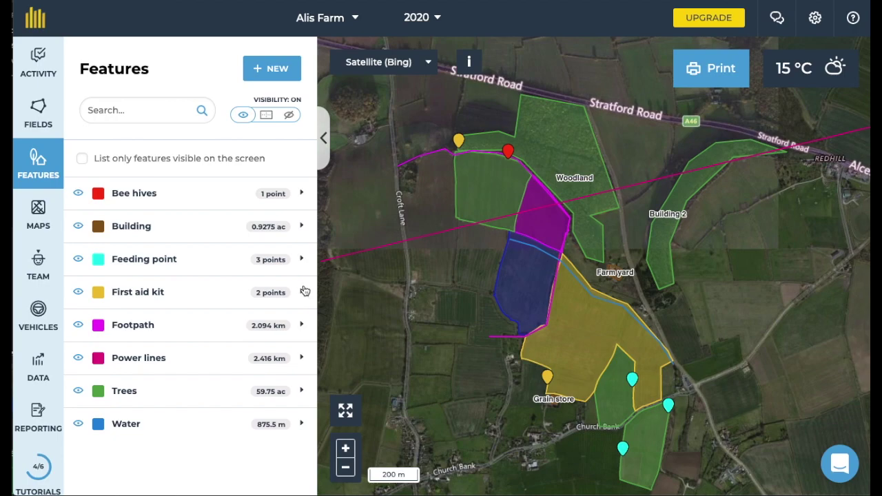
click(301, 226)
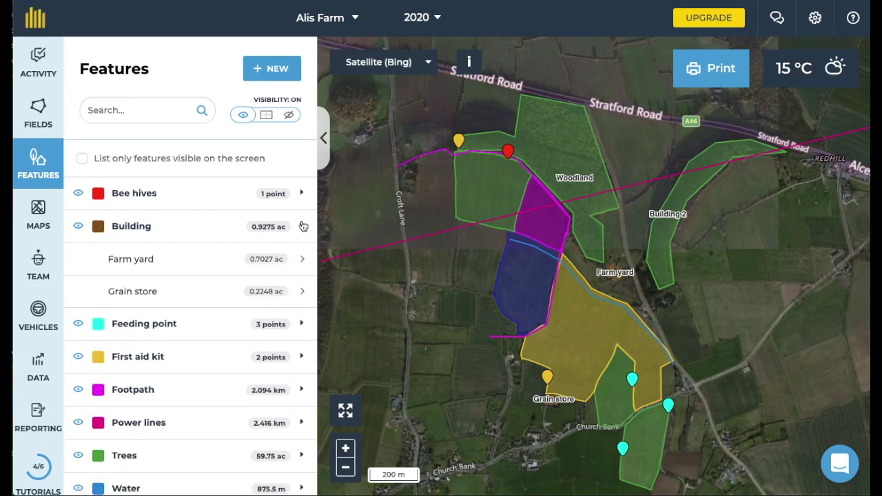
click(301, 226)
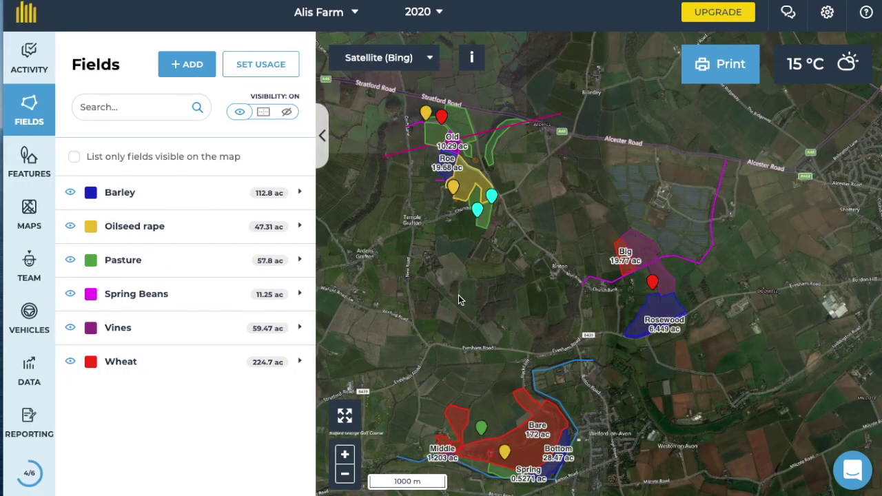
scroll(459, 295, up, 2)
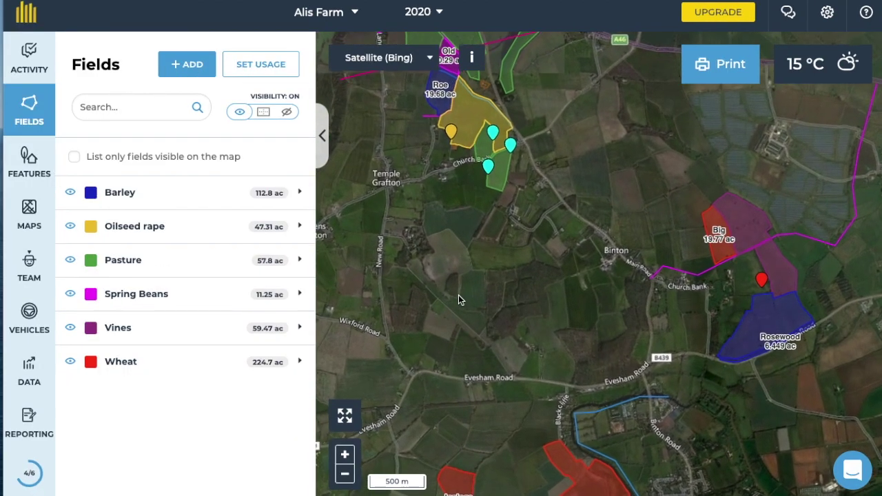
drag(481, 285, 451, 189)
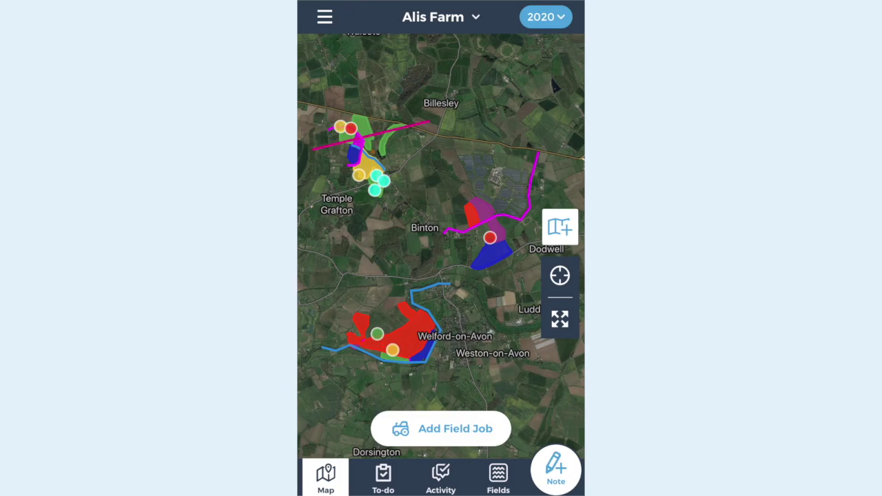
- Open the farm's Team page from the mobile app menu to see its owner and invite option
click(498, 477)
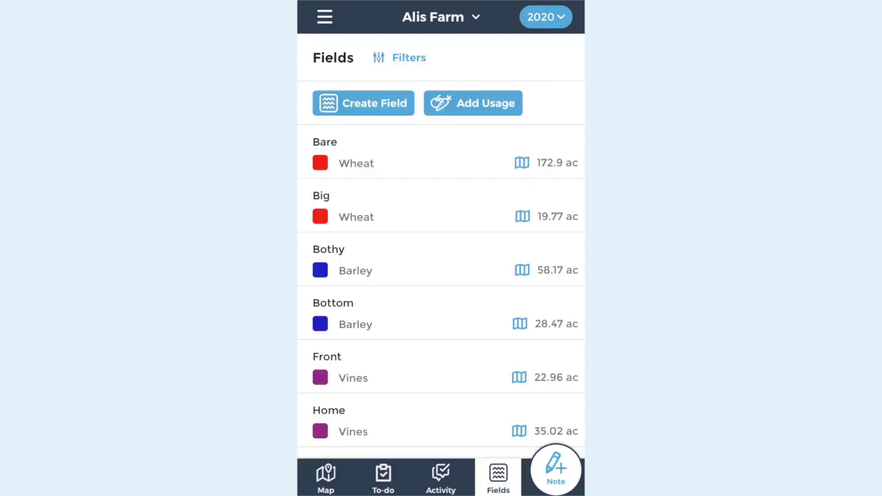
click(325, 16)
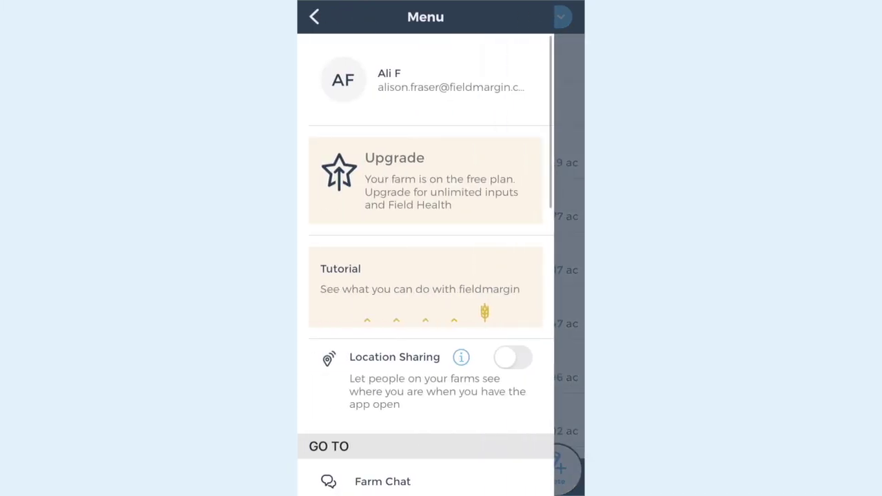
scroll(425, 275, down, 5)
click(370, 295)
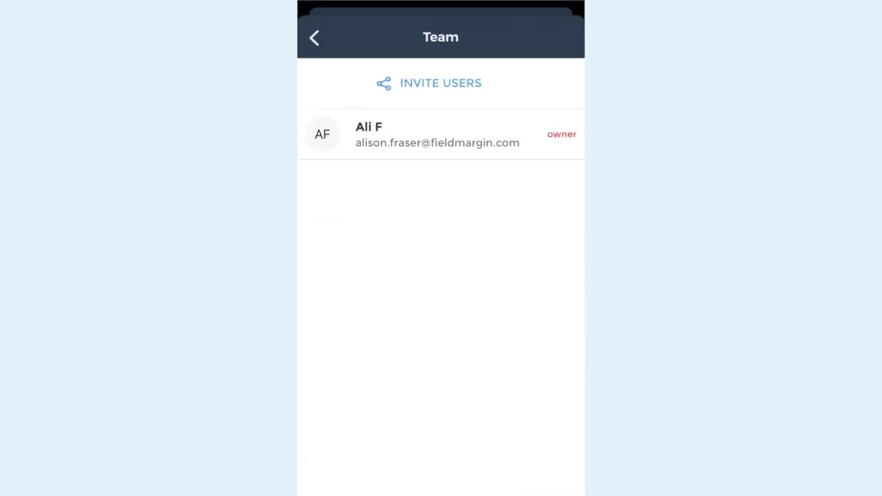